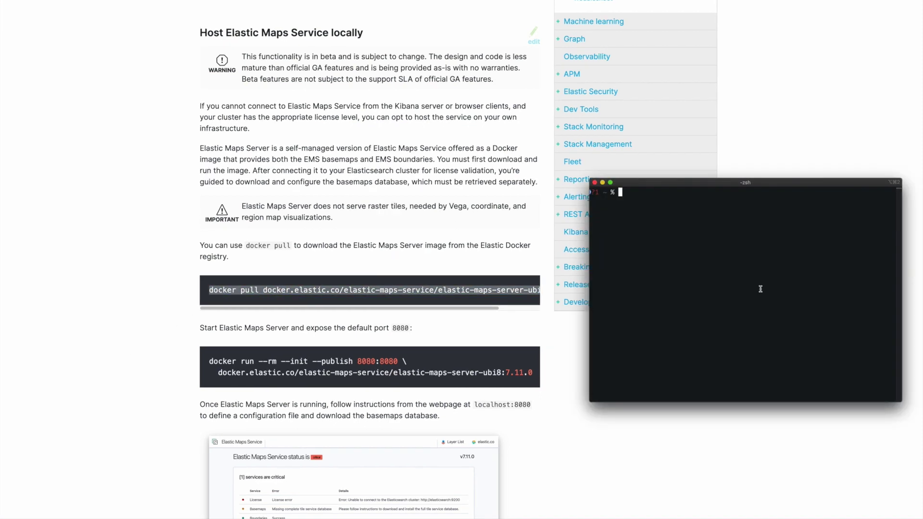
Pull the elastic-maps-server-ubi8:7.11.0 image and run it with --rm --init, publishing port 8080:8080
text(docker pull docker.elastic.co/elastic-maps-service/elastic-maps-server-ubi8:7.11.0)
key(Return)
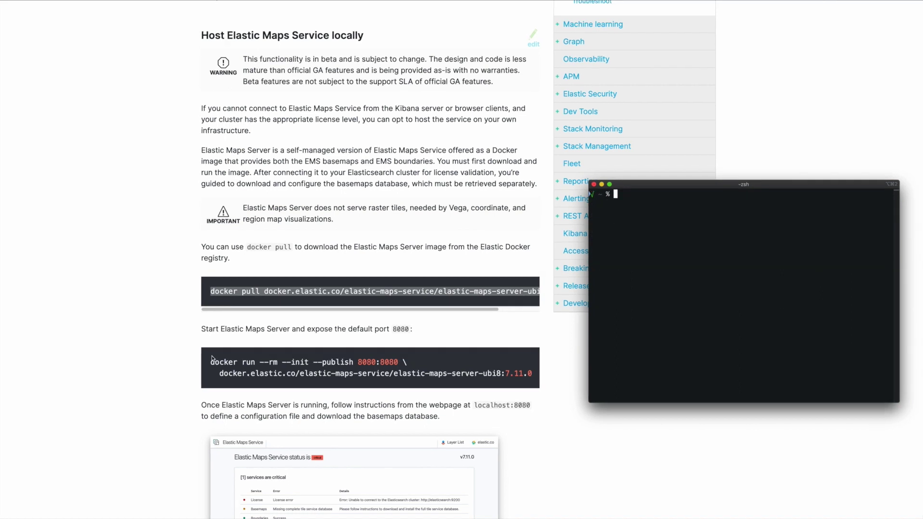
click(209, 362)
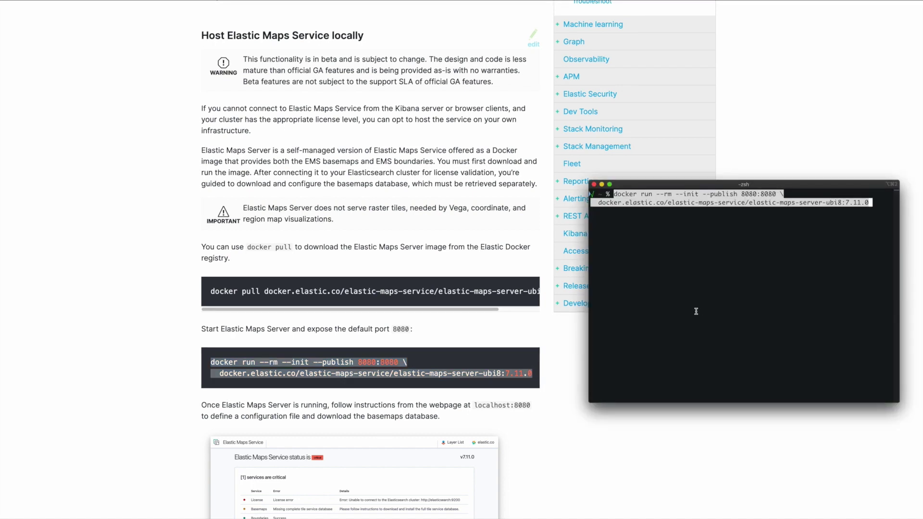
key(Return)
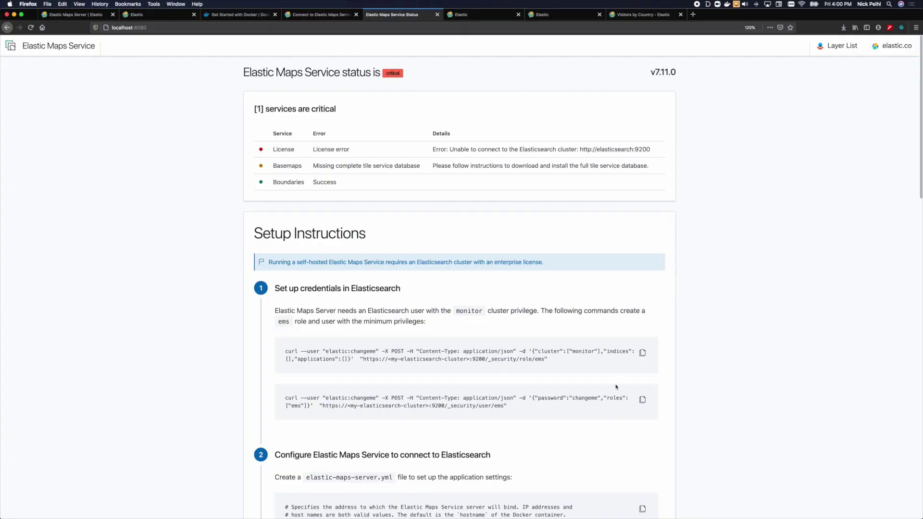
Run both step-1 curl commands against Elasticsearch to create the ems role and ems user (created:true)
key(alt+space)
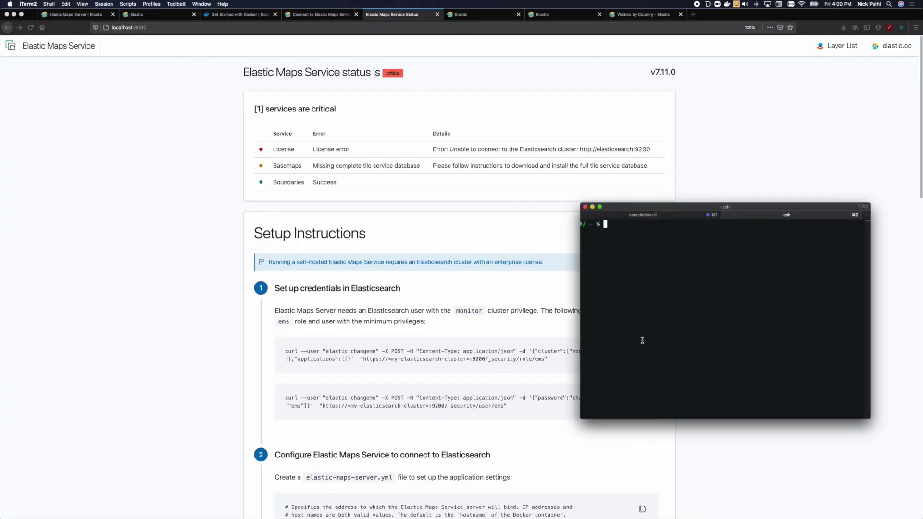
key(super+v)
key(Return)
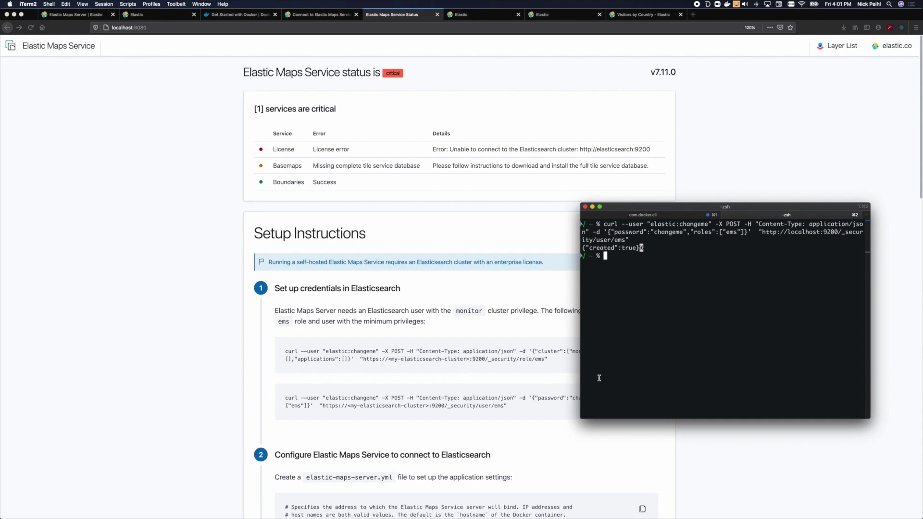
key(alt+space)
click(644, 400)
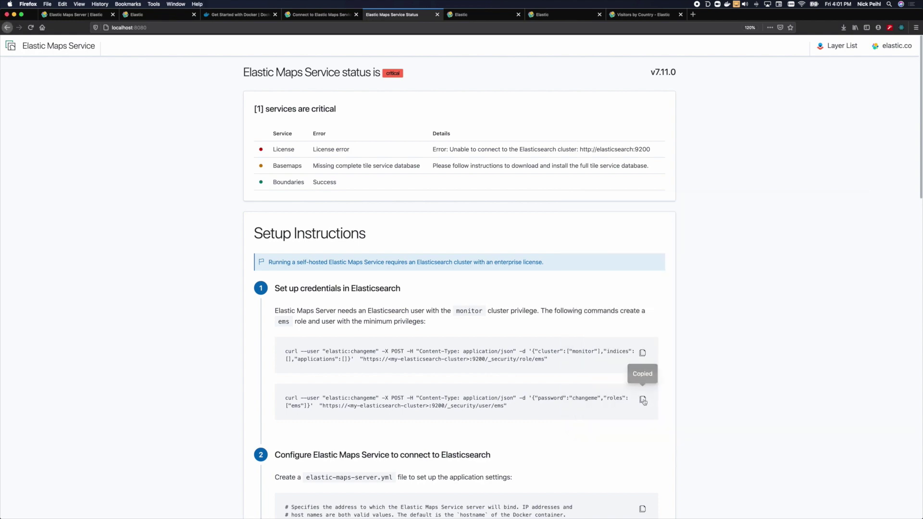
key(alt+space)
key(super+v)
key(Return)
key(alt+space)
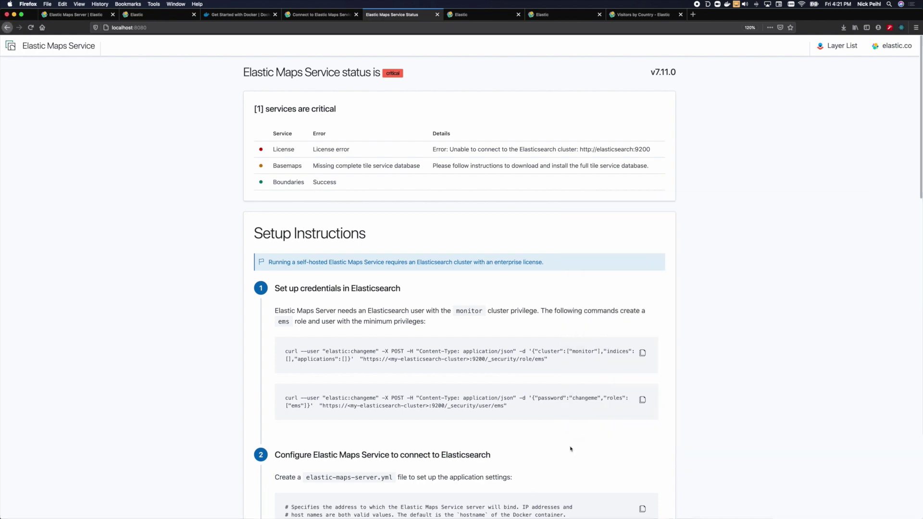
scroll(673, 385, down, 10)
click(643, 130)
key(super+Tab)
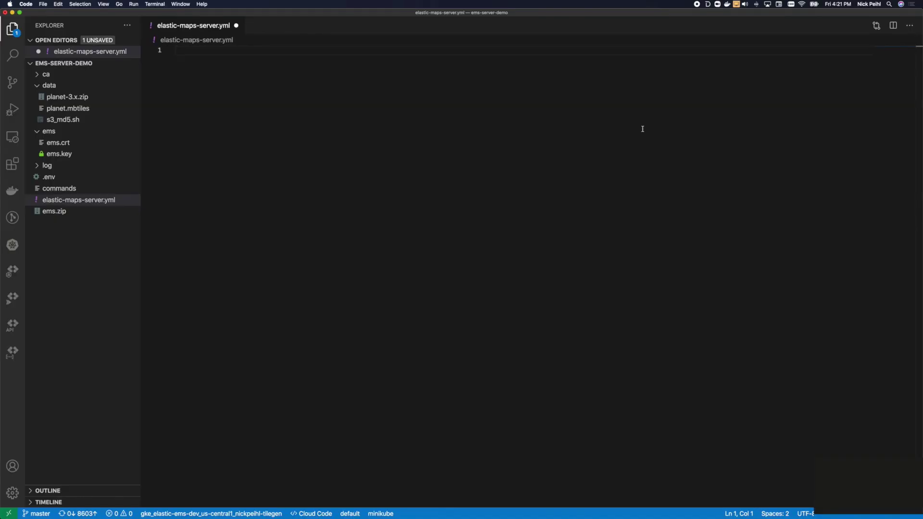
key(super+v)
drag(348, 144, 266, 148)
text(s://elasticsearch:922)
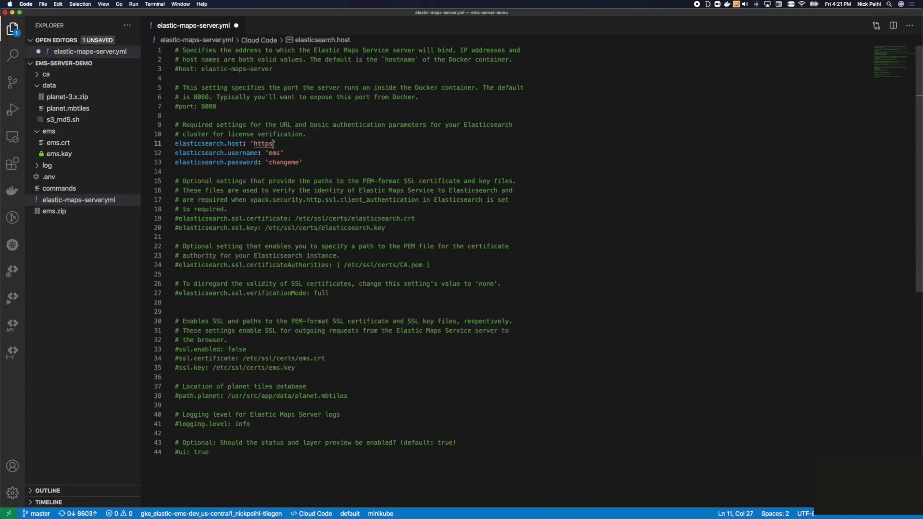
key(BackSpace)
text(00)
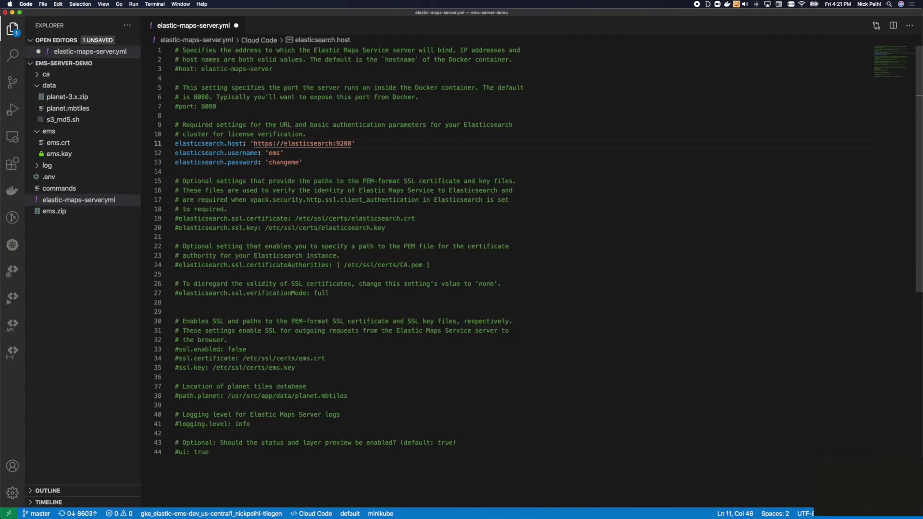
Enter the ems user's password, uncomment the SSL certificate and key lines, and save the file
double_click(286, 162)
text(mypassword)
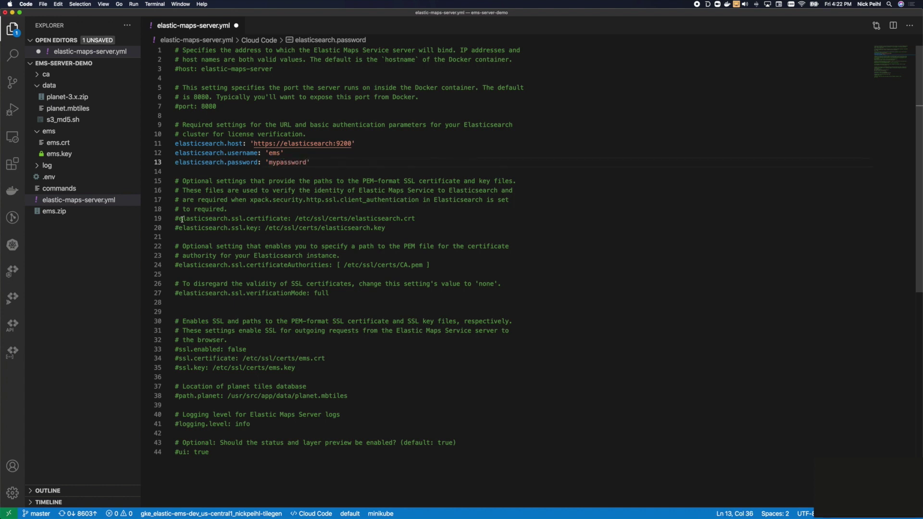
click(182, 221)
key(BackSpace)
key(Down)
key(Delete)
key(super+s)
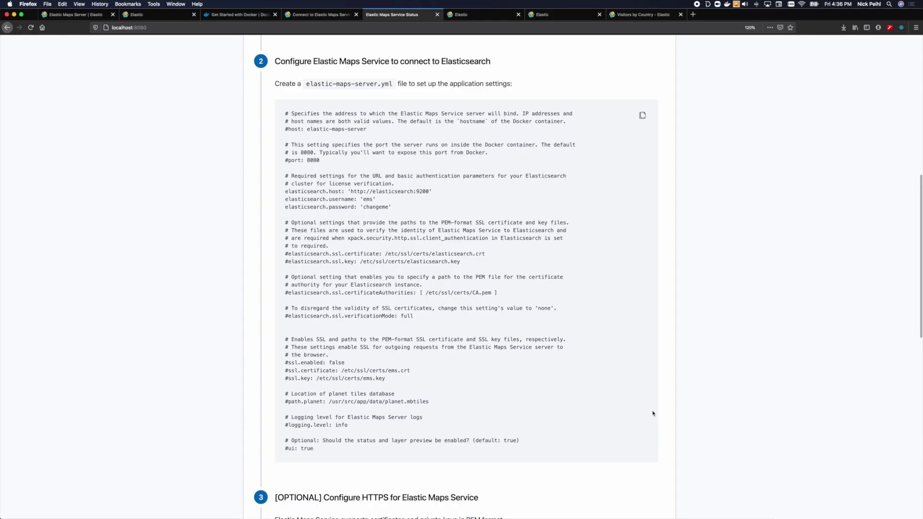
Copy the step 4 restart docker run command that mounts the config file, data and certificates
scroll(653, 413, down, 5)
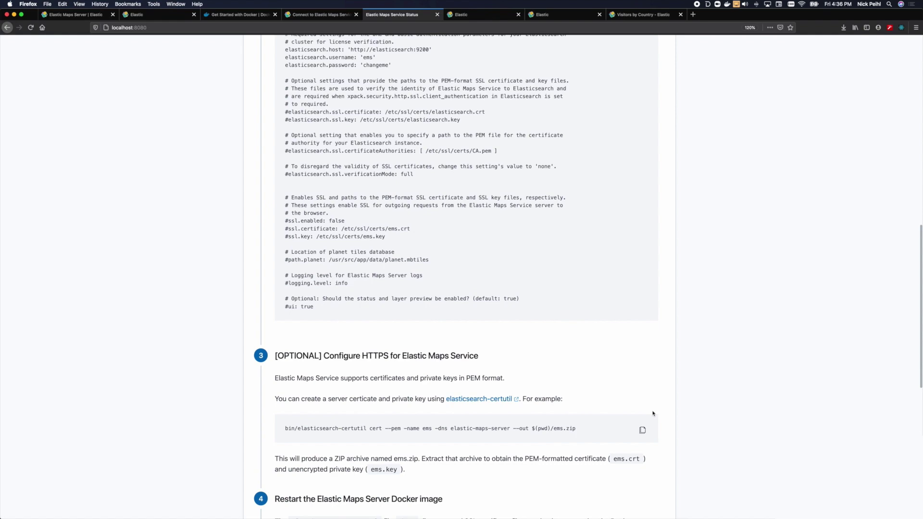
scroll(653, 414, down, 3)
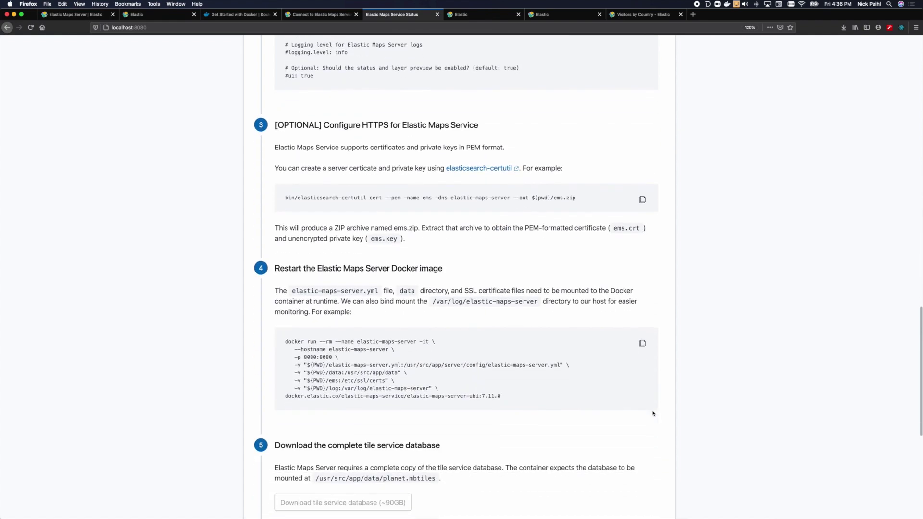
scroll(653, 414, down, 2)
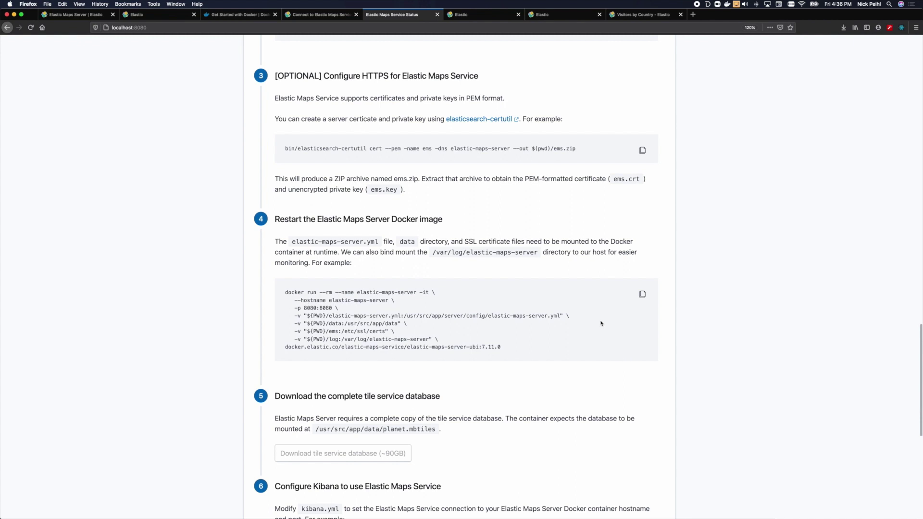
drag(574, 316, 296, 318)
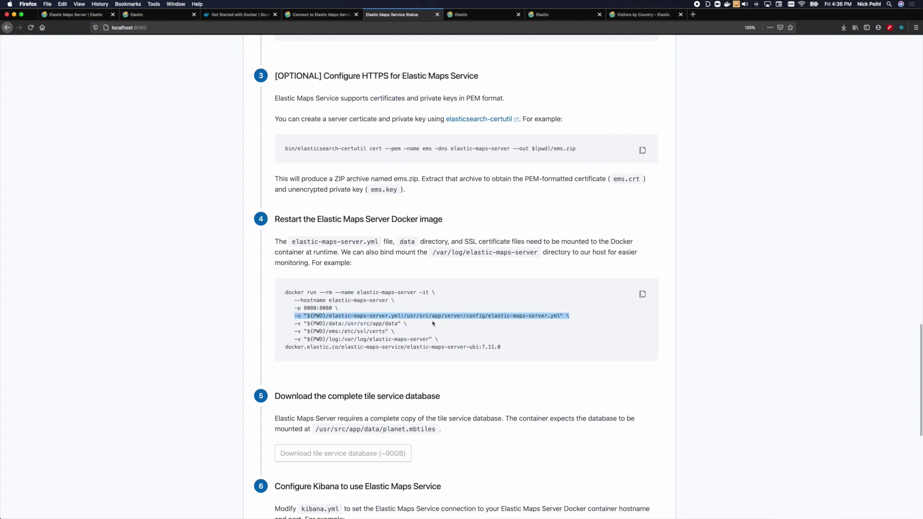
click(643, 295)
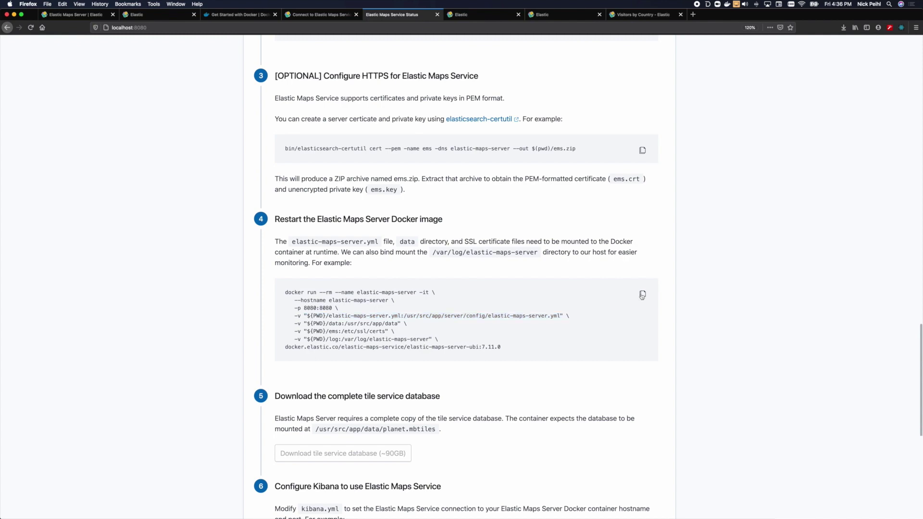
Clear the terminal, rerun the container with the mounted files, and reload the localhost:8080 status page
key(alt+space)
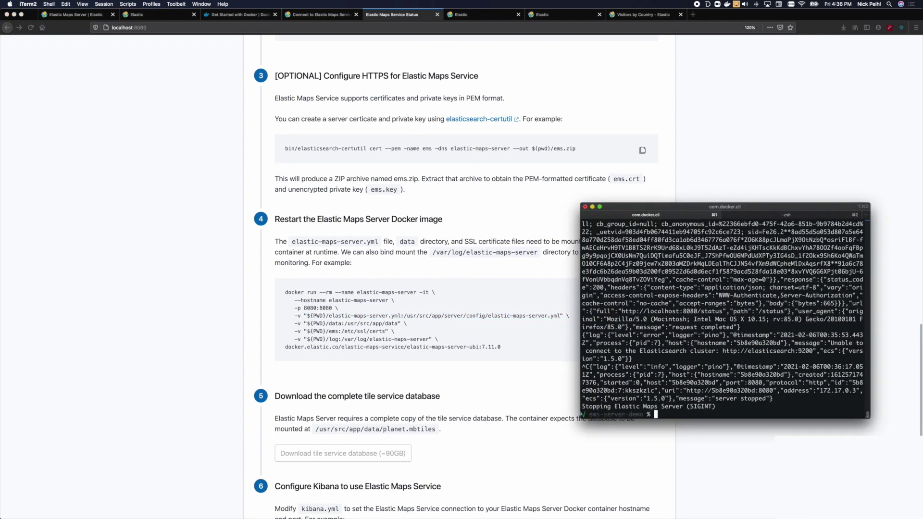
key(super+k)
key(super+v)
key(Return)
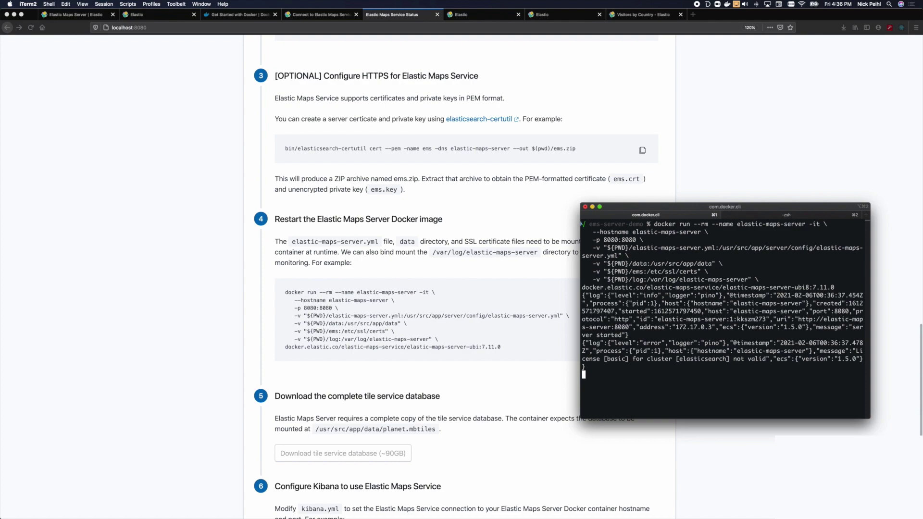
key(alt+space)
key(super+r)
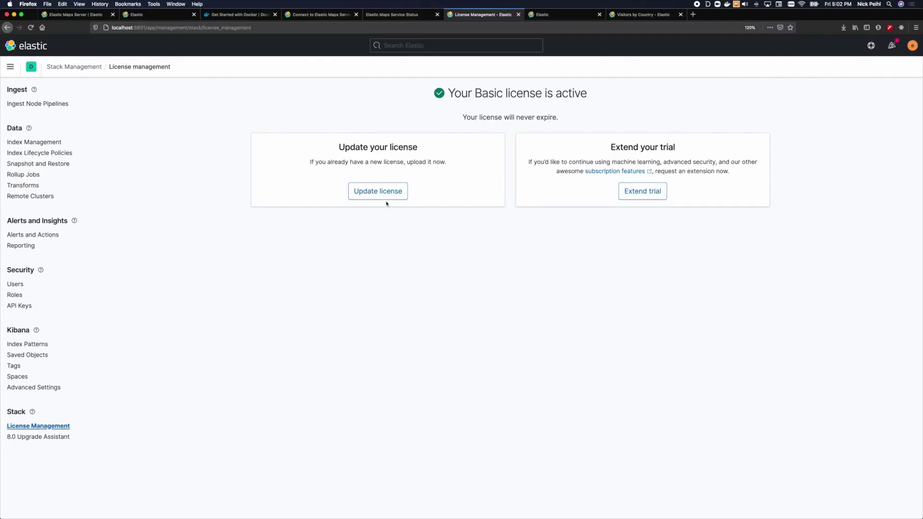
Upload elastic-license-enterprise.json through License Management's Update license to activate the Enterprise license
click(380, 190)
click(498, 193)
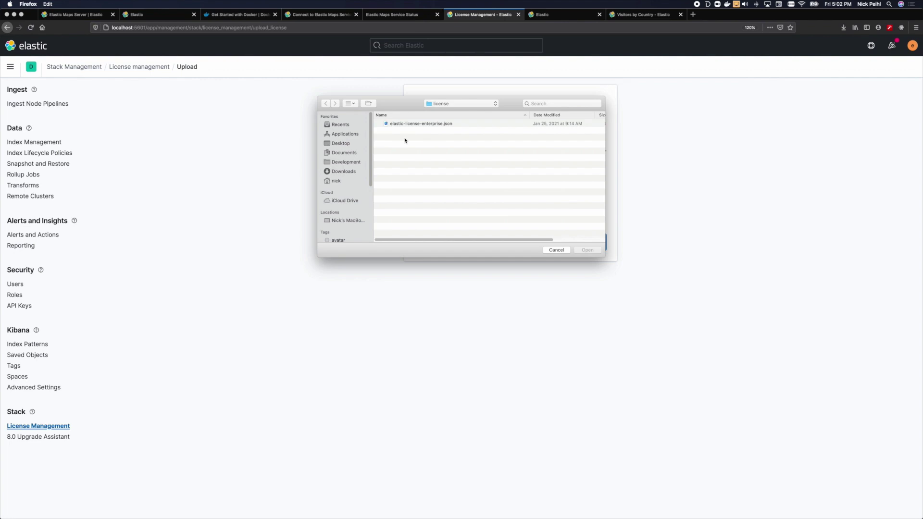
key(Down)
click(597, 254)
click(586, 245)
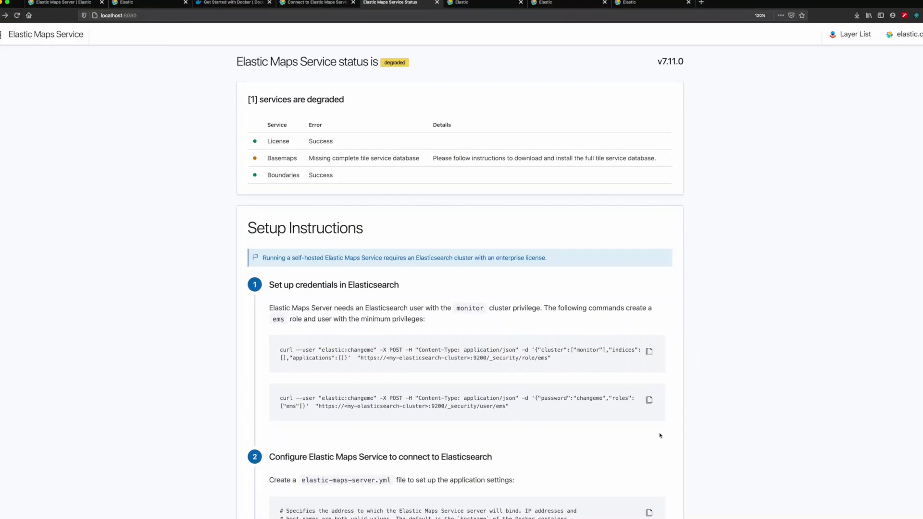
Preview the World Countries boundary layer from the Layer List and zoom the map
click(855, 34)
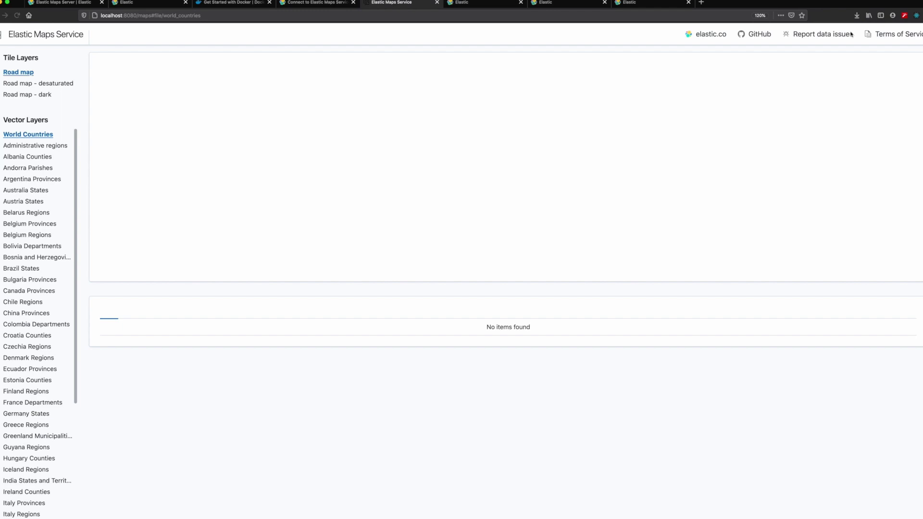
scroll(527, 140, up, 5)
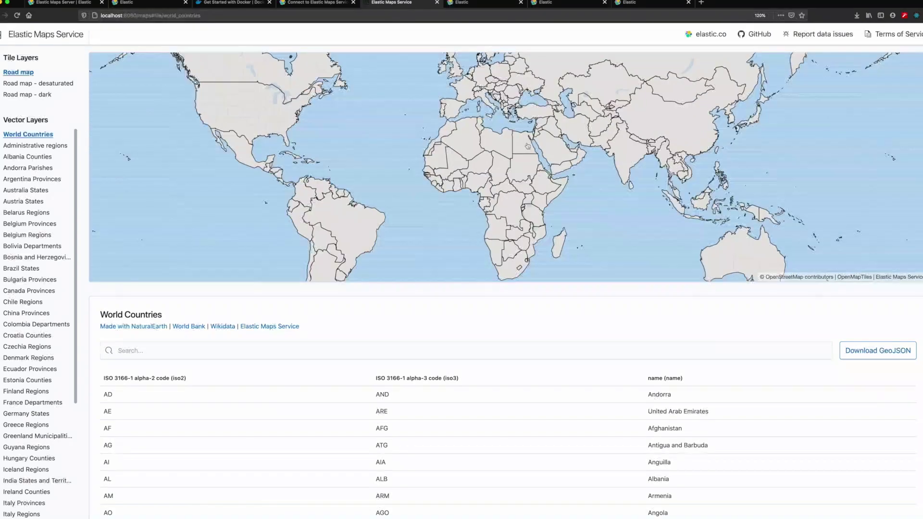
scroll(526, 136, up, 8)
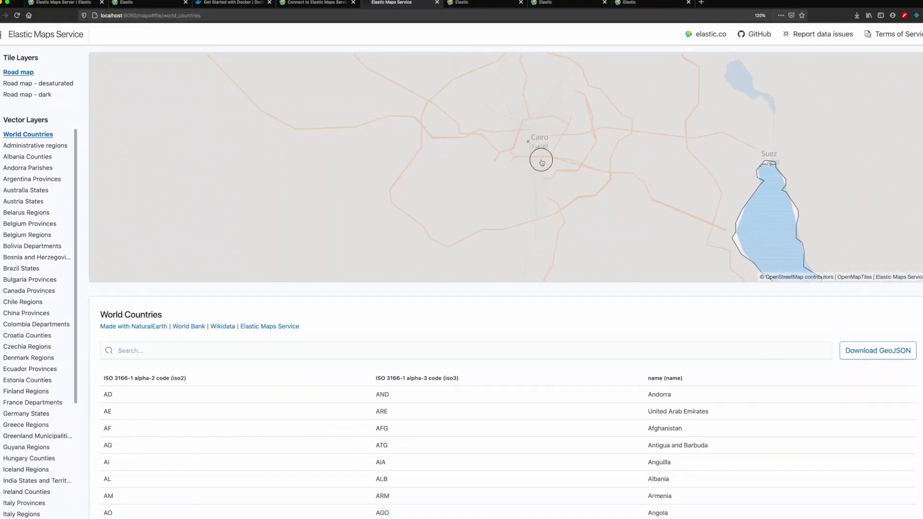
Save the planet-3.x.zip archive via 'Download tile service database (~90GB)' on the status page
key(super+Left)
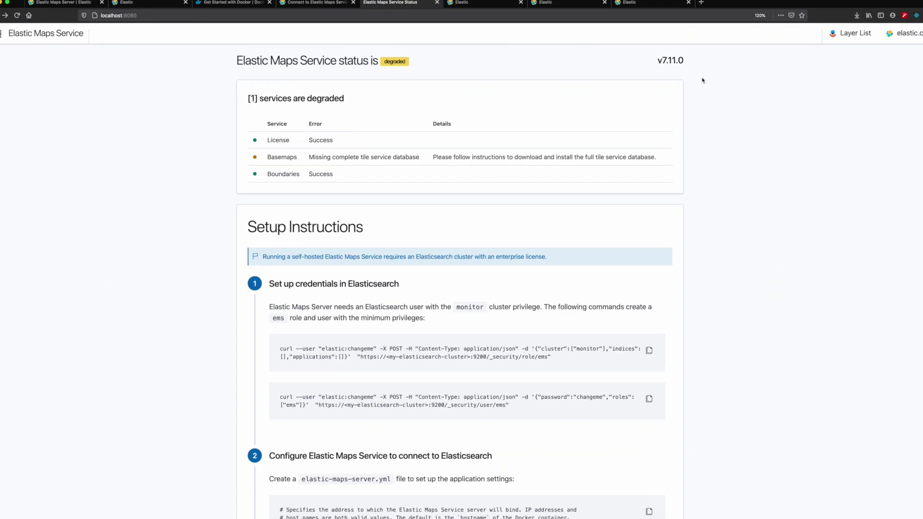
scroll(703, 80, down, 5)
scroll(702, 81, down, 10)
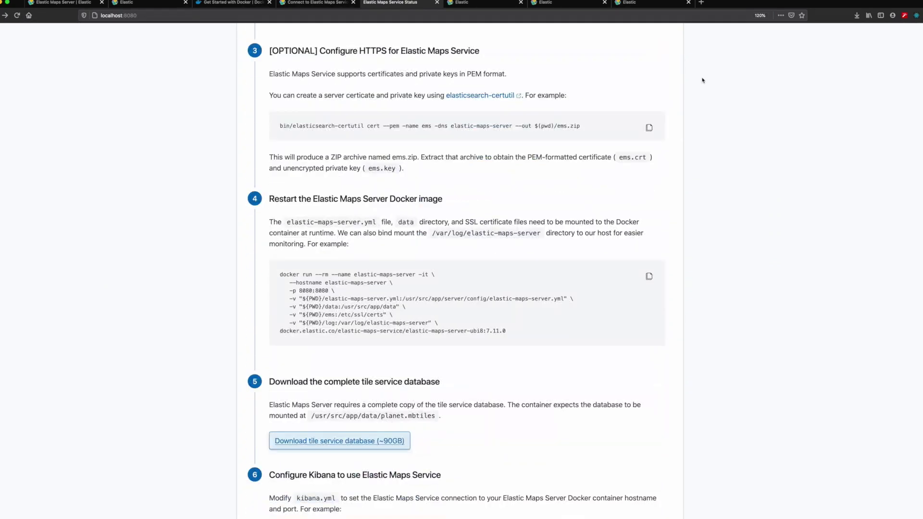
scroll(703, 80, down, 2)
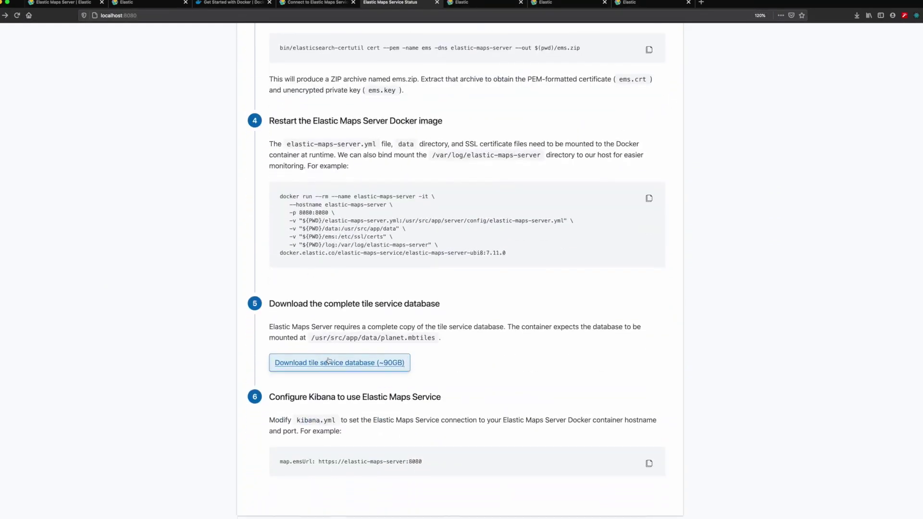
click(327, 367)
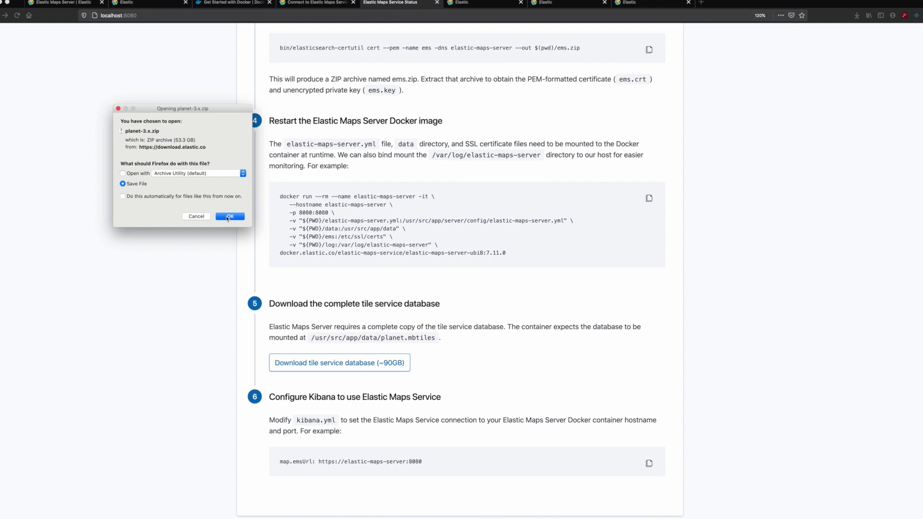
click(229, 216)
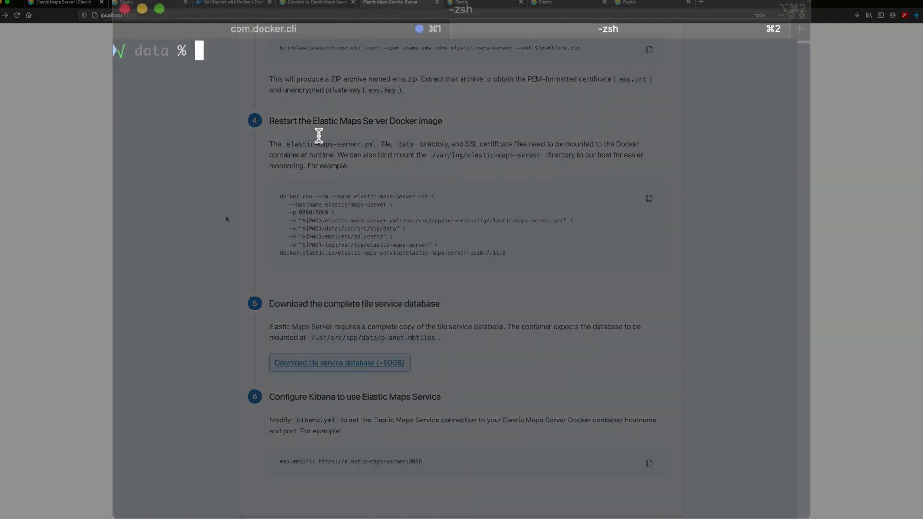
List the data folder with ls -lsh to confirm the 82G planet.mbtiles file is present
text(lsh)
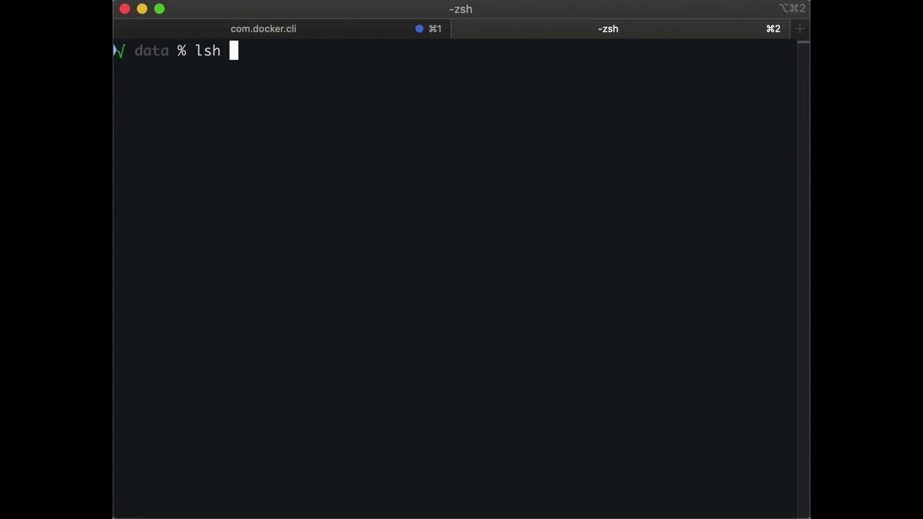
key(BackSpace)
key(BackSpace)
text(-lsh)
key(Return)
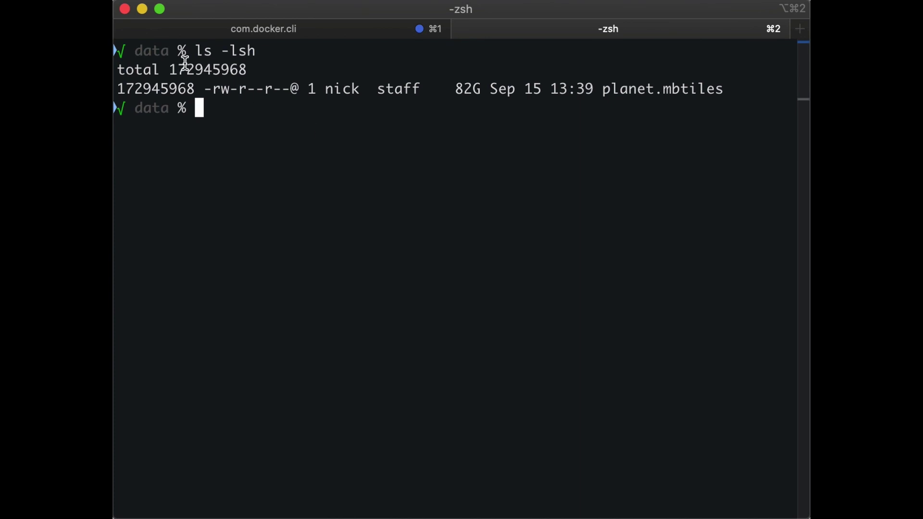
Stop the running Elastic Maps Server in the com.docker.cli session and relaunch the same docker run command
click(230, 28)
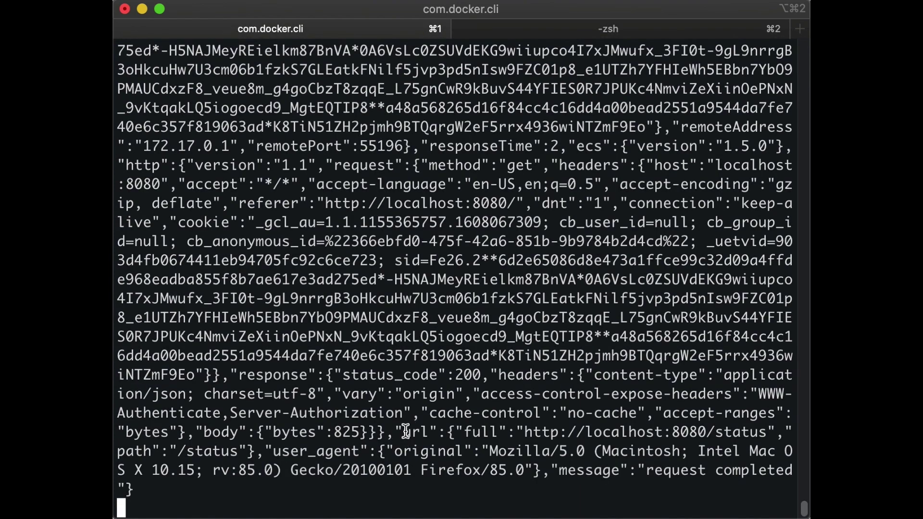
key(ctrl+c)
key(super+k)
key(Up)
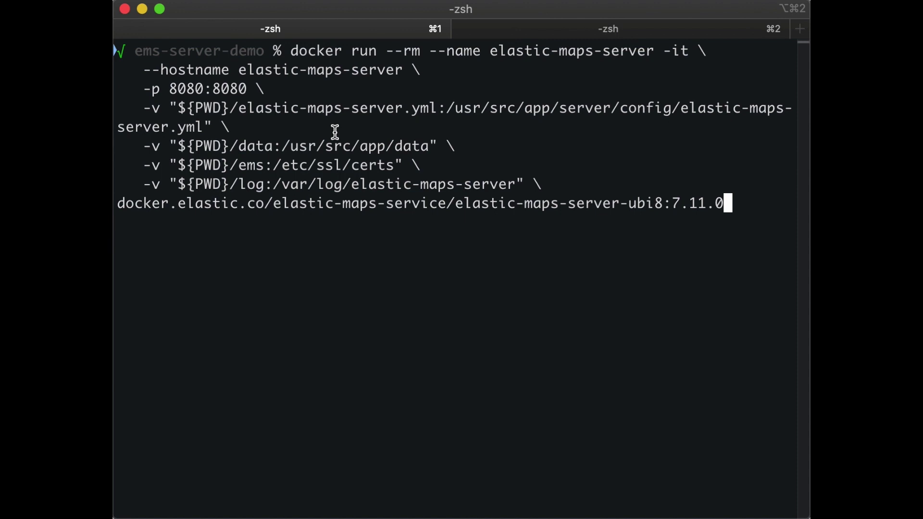
drag(481, 147, 143, 149)
triple_click(331, 287)
click(635, 237)
key(Return)
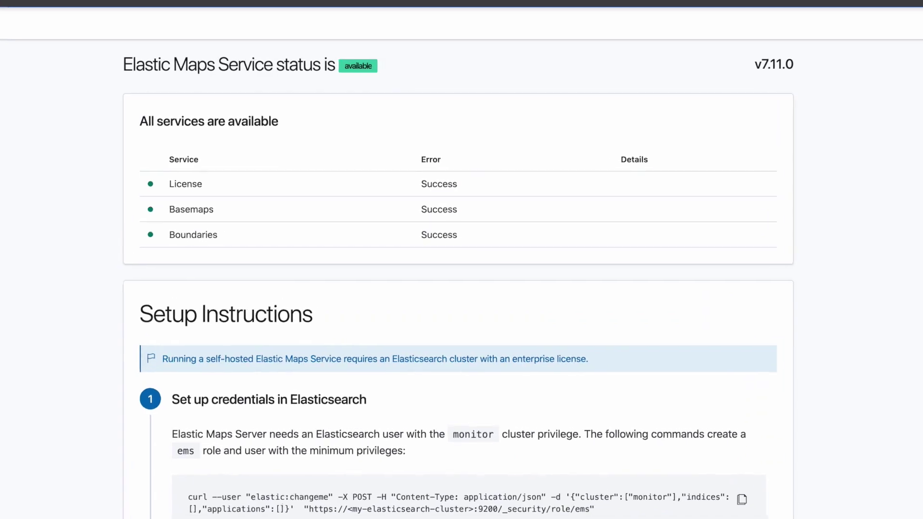
Copy the map.emsUrl line from step 6 'Configure Kibana to use Elastic Maps Service'
scroll(572, 481, down, 15)
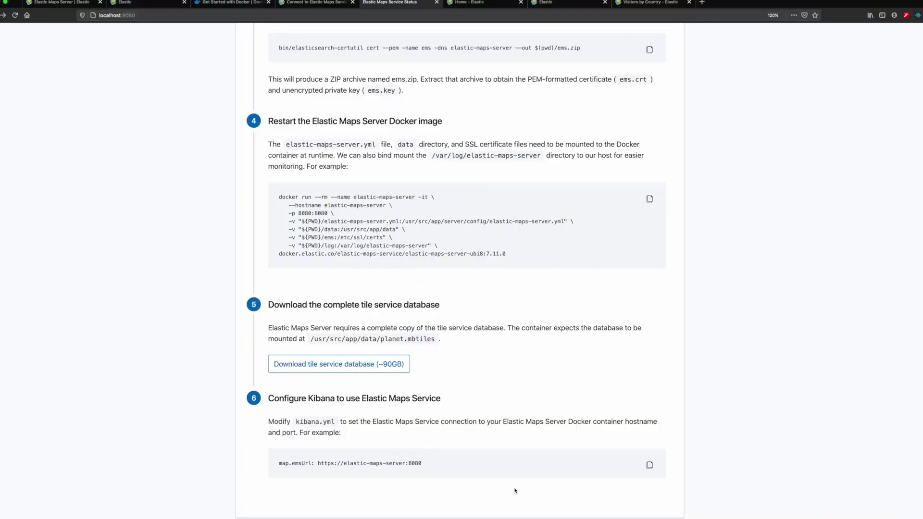
triple_click(427, 465)
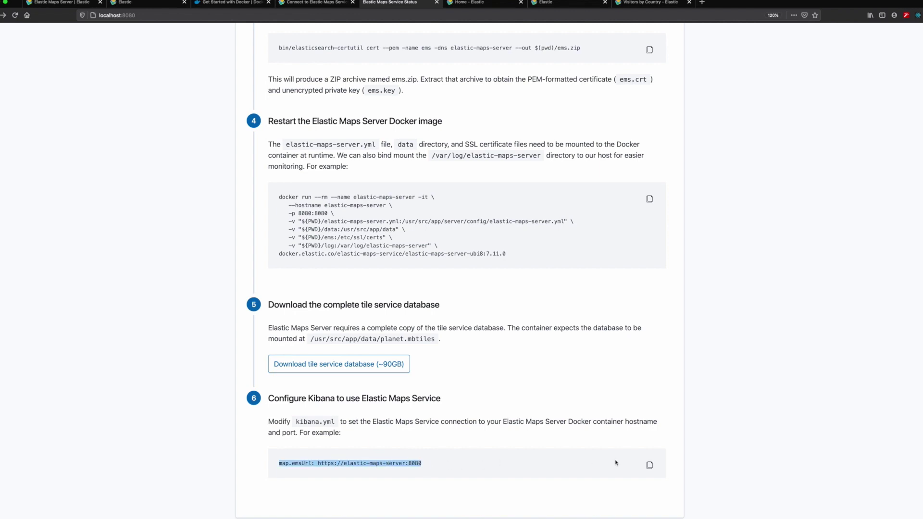
click(650, 465)
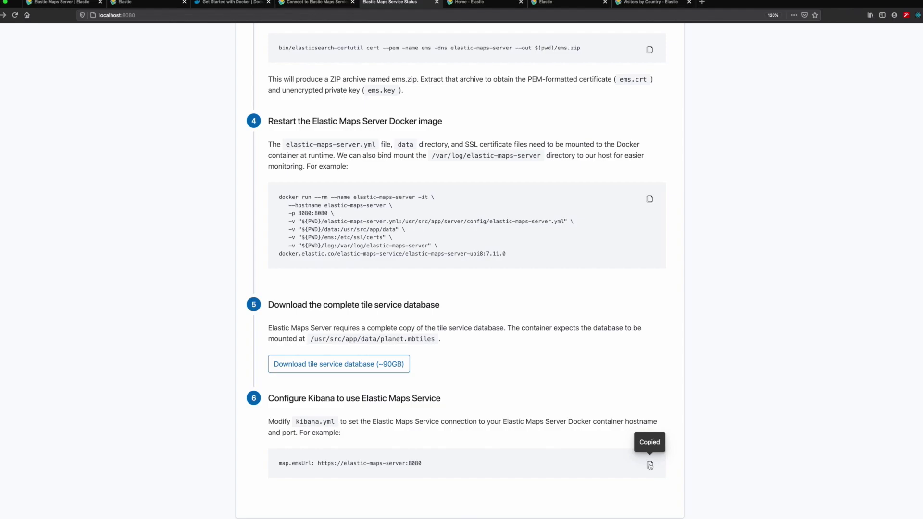
key(super+Tab)
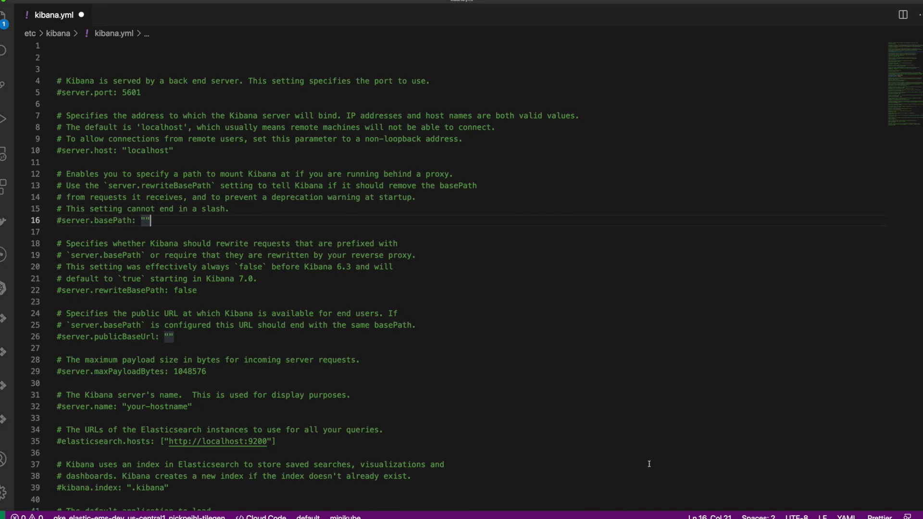
click(87, 56)
key(super+v)
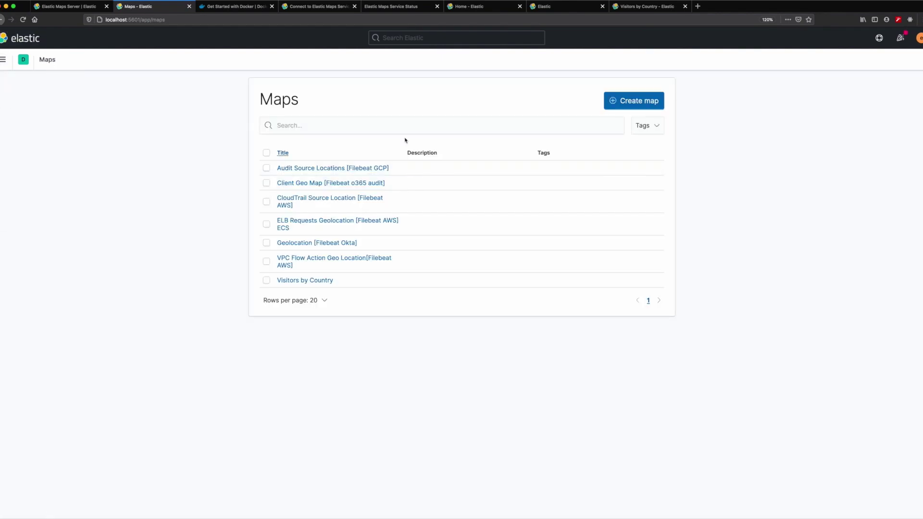
Create a new map and zoom into the Red Sea to confirm the road basemap loads
click(634, 101)
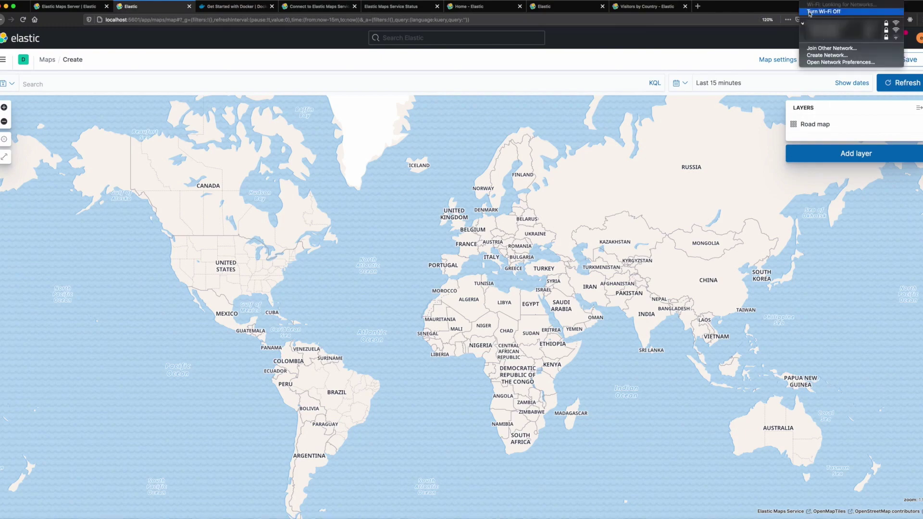
scroll(467, 310, up, 5)
scroll(466, 310, up, 3)
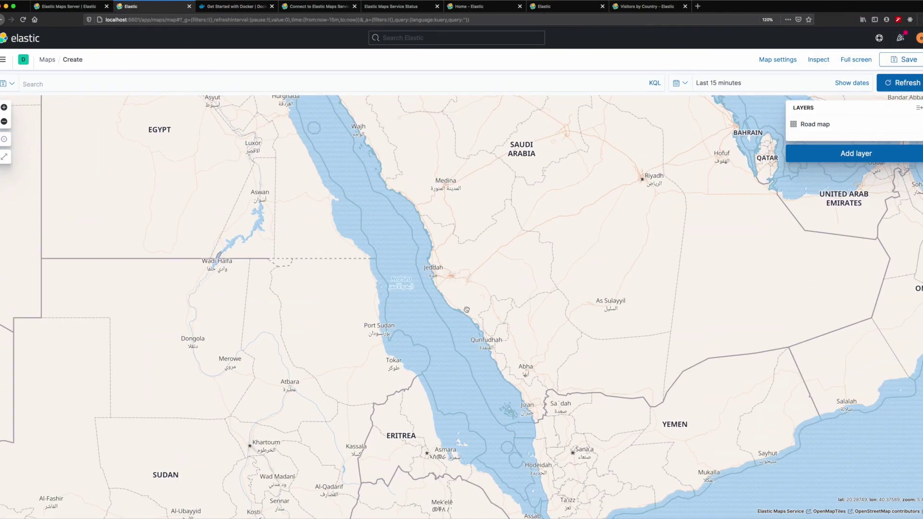
On the Visitors by Country map, check the United States visitor count, then view Europe's boundaries
click(657, 6)
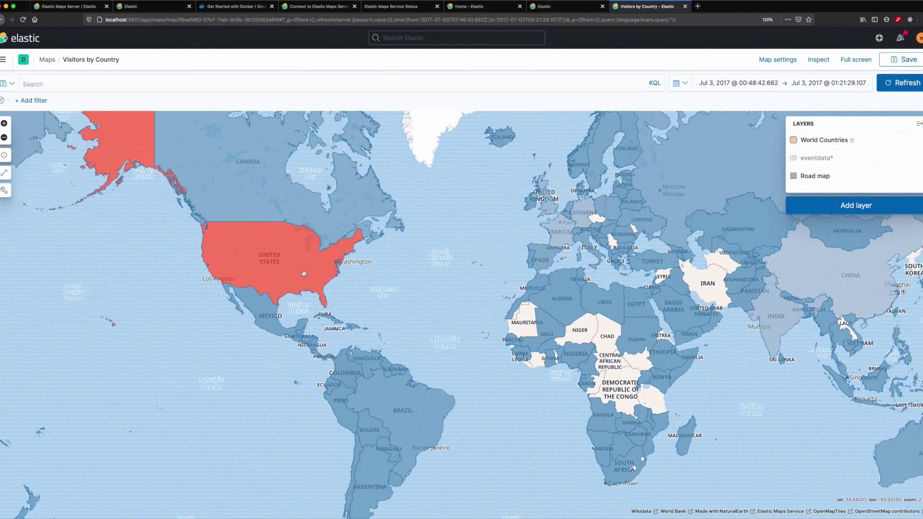
click(304, 268)
drag(549, 244, 360, 313)
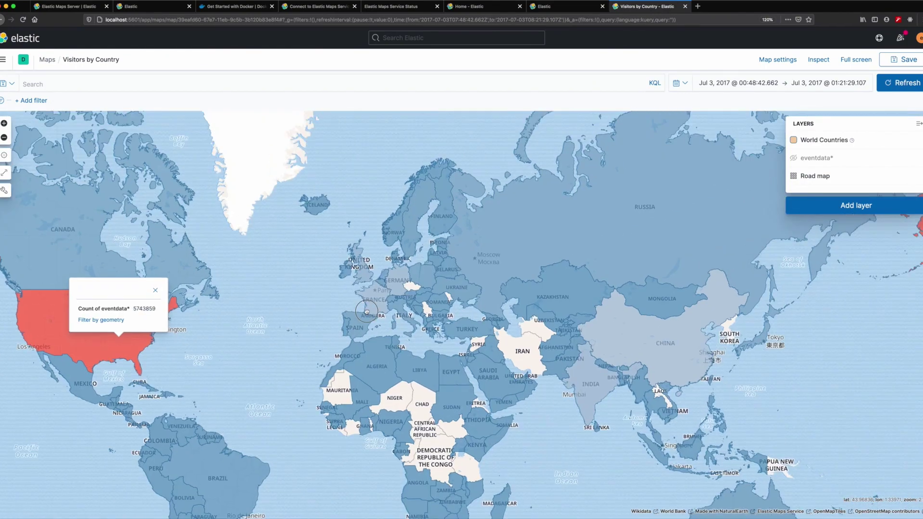
scroll(401, 275, up, 3)
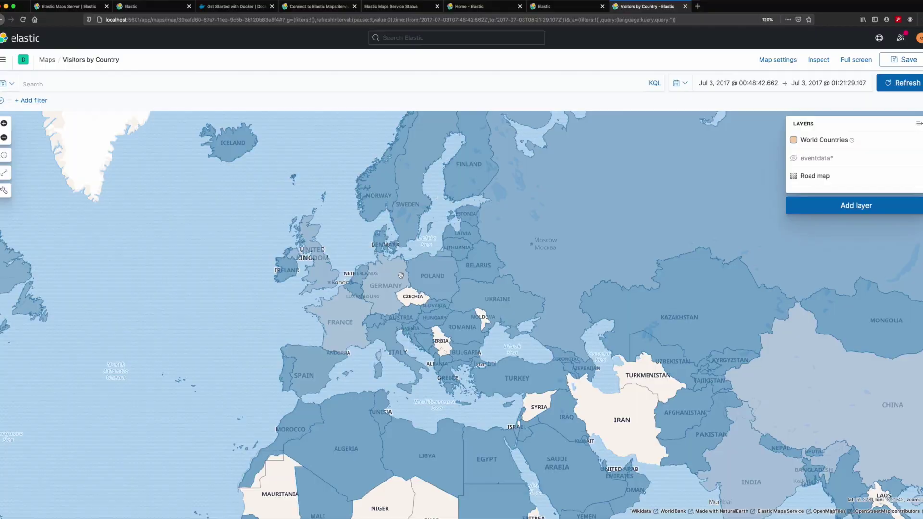